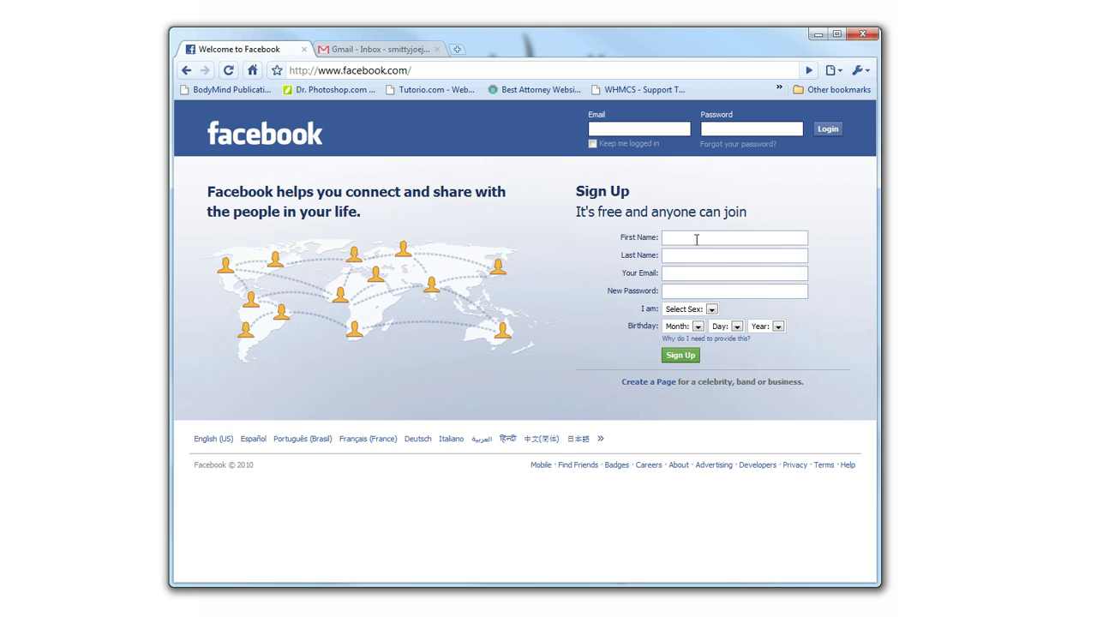
# Check the email inbox tab, then come back to the Facebook sign-up page
pyautogui.click(676, 238)
pyautogui.click(598, 242)
pyautogui.click(401, 54)
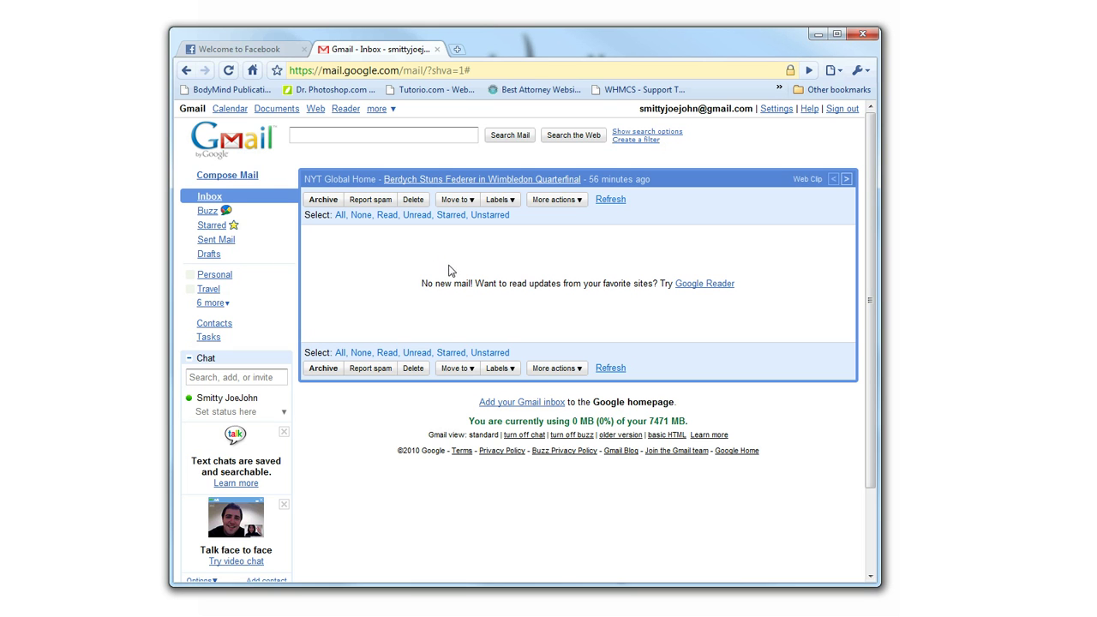
pyautogui.click(227, 47)
pyautogui.click(367, 51)
pyautogui.click(228, 49)
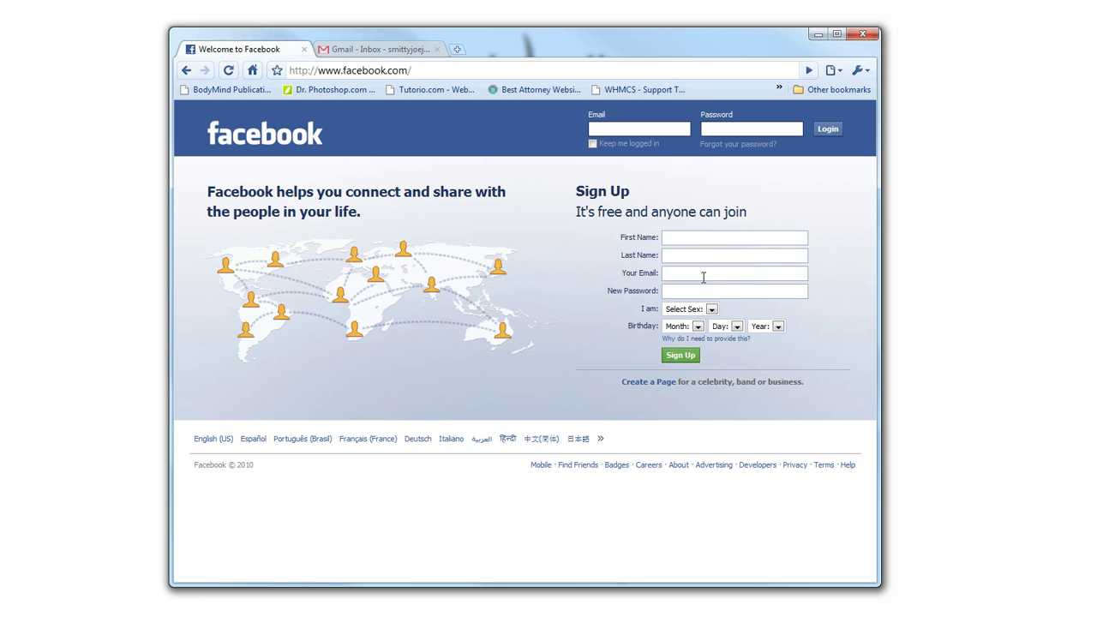
# Enter the account's email address, first name, last name and a new password
pyautogui.click(702, 274)
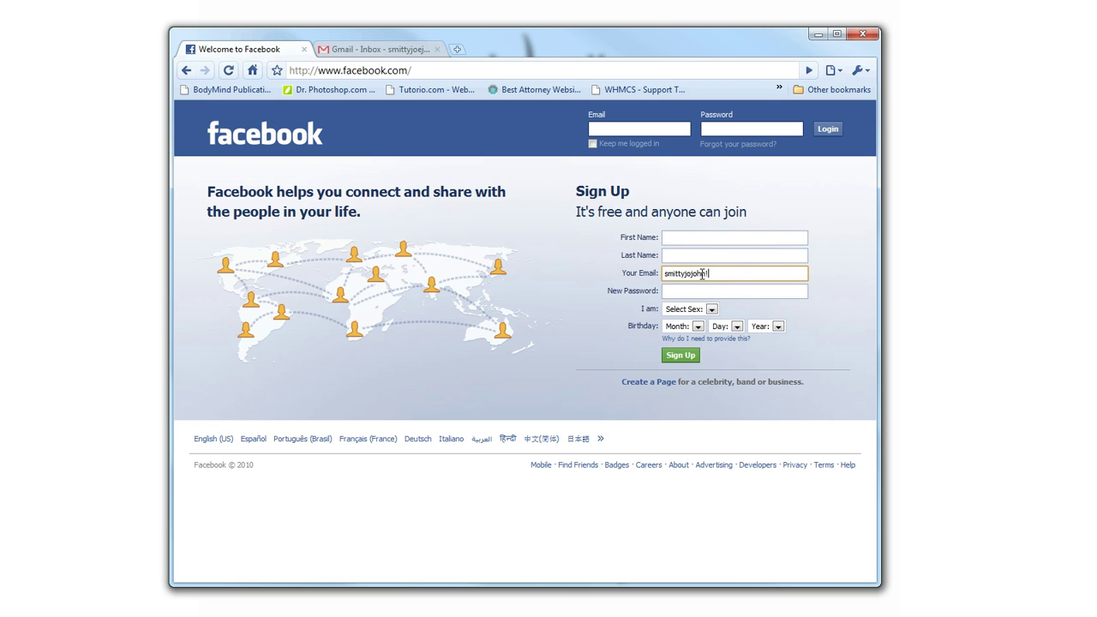
pyautogui.click(717, 233)
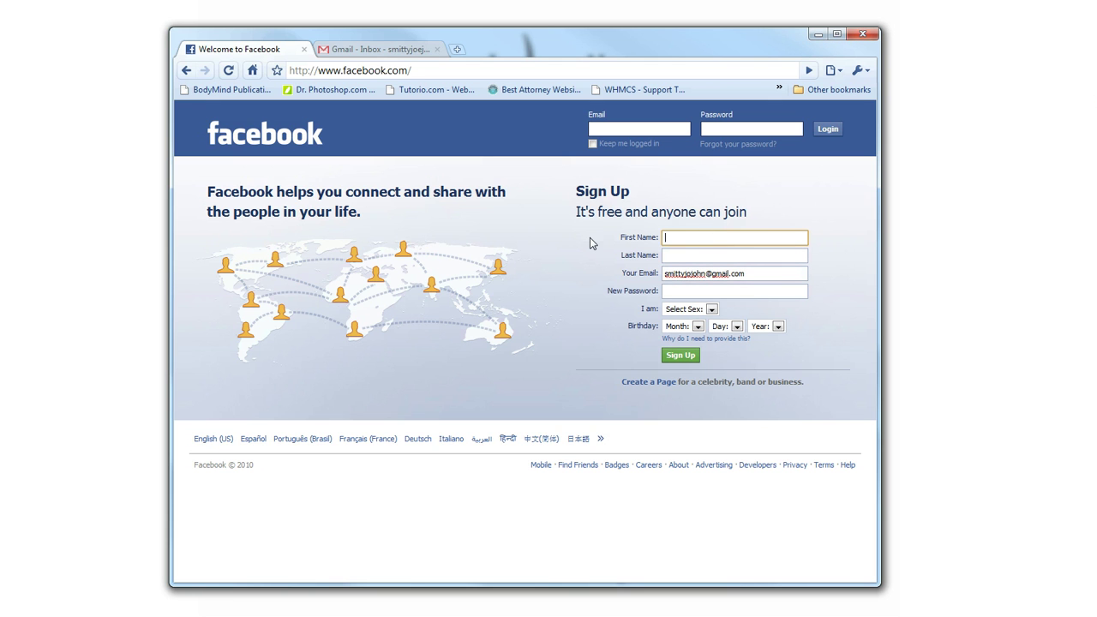
pyautogui.press('Tab')
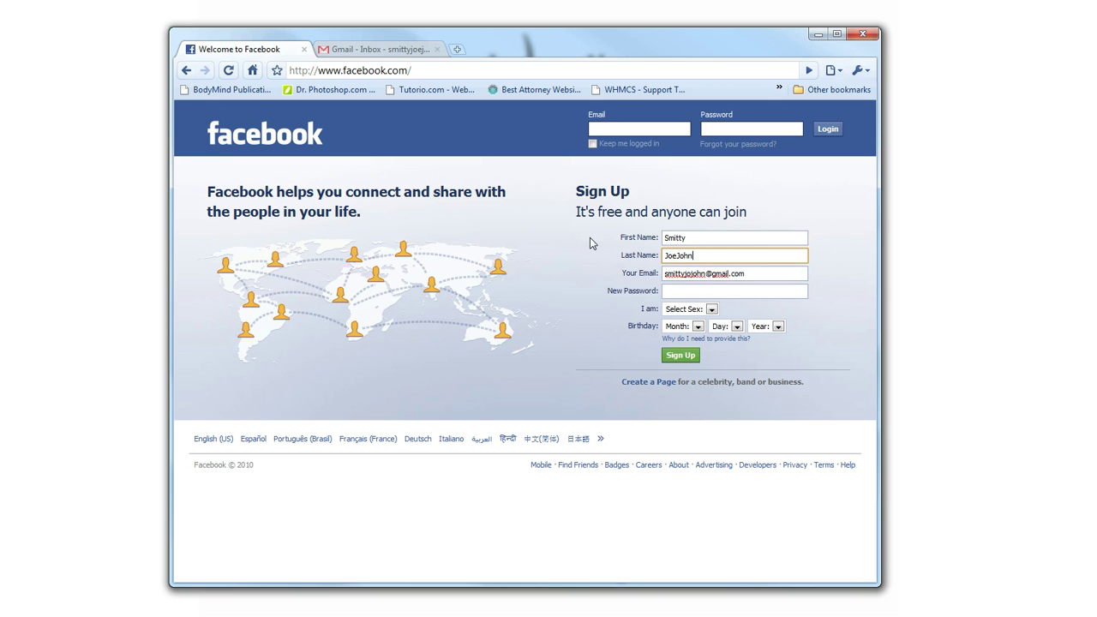
pyautogui.click(685, 290)
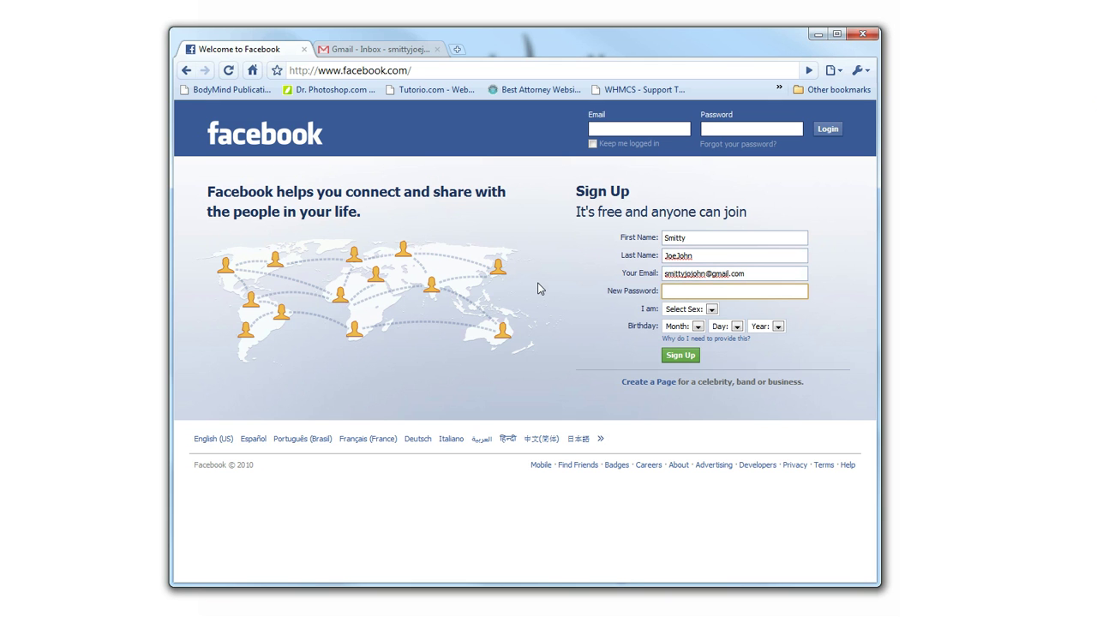
pyautogui.write('********')
# Choose Male as the sex on the sign-up form
pyautogui.click(545, 265)
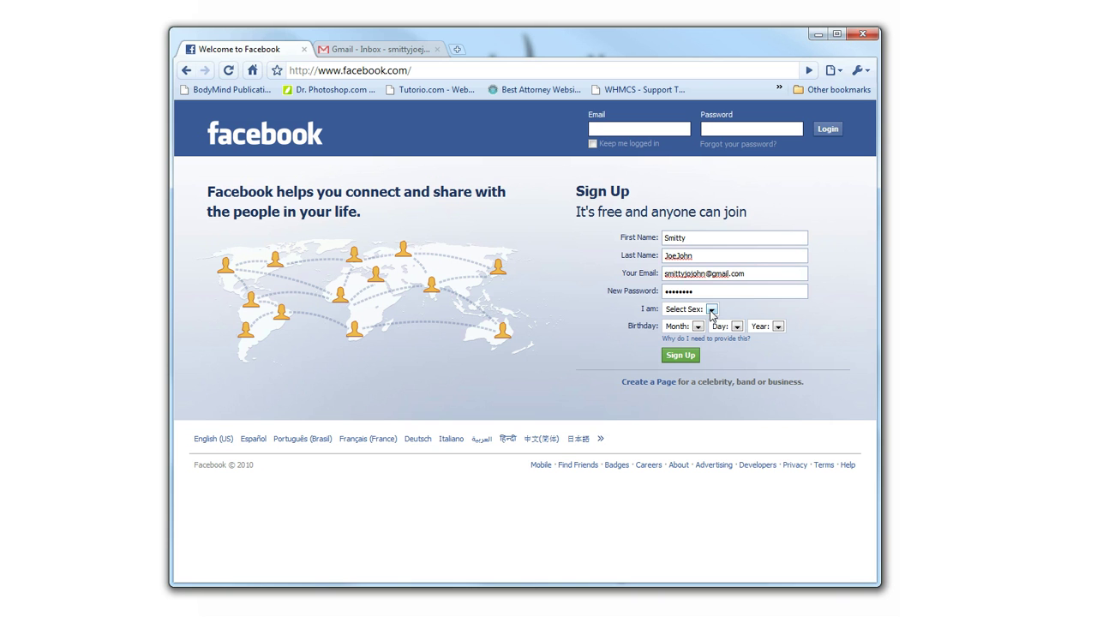
pyautogui.click(711, 310)
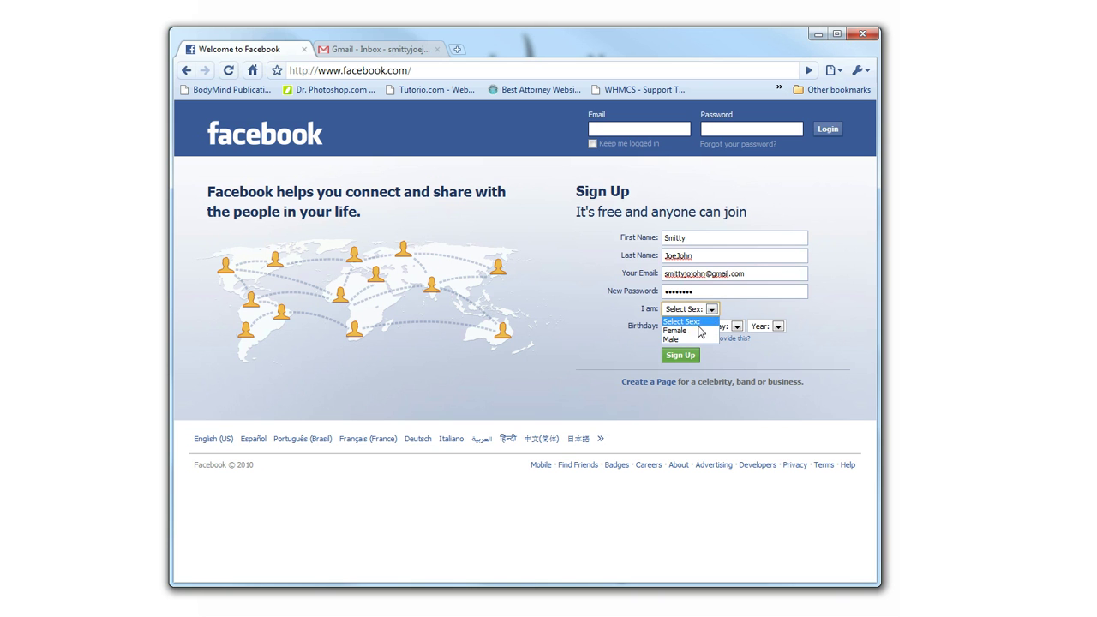
pyautogui.click(690, 337)
# Set the birthday to Jan 1, 1988 and submit the sign-up form
pyautogui.click(698, 326)
pyautogui.click(692, 347)
pyautogui.click(738, 327)
pyautogui.click(731, 357)
pyautogui.click(737, 328)
pyautogui.click(724, 348)
pyautogui.click(778, 326)
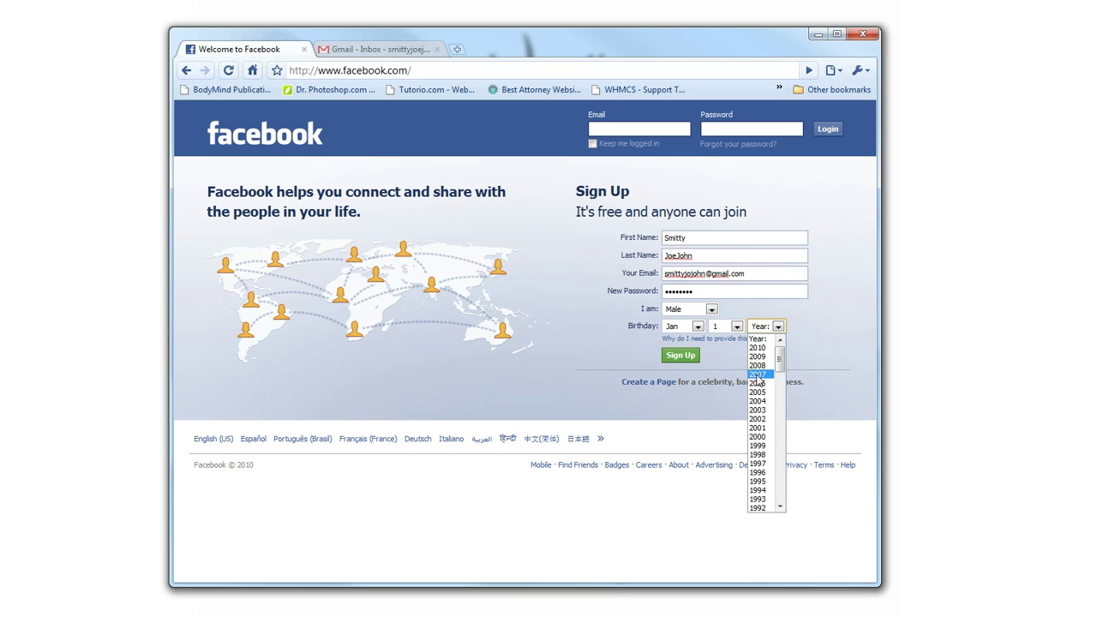
pyautogui.scroll(-8, 771, 496)
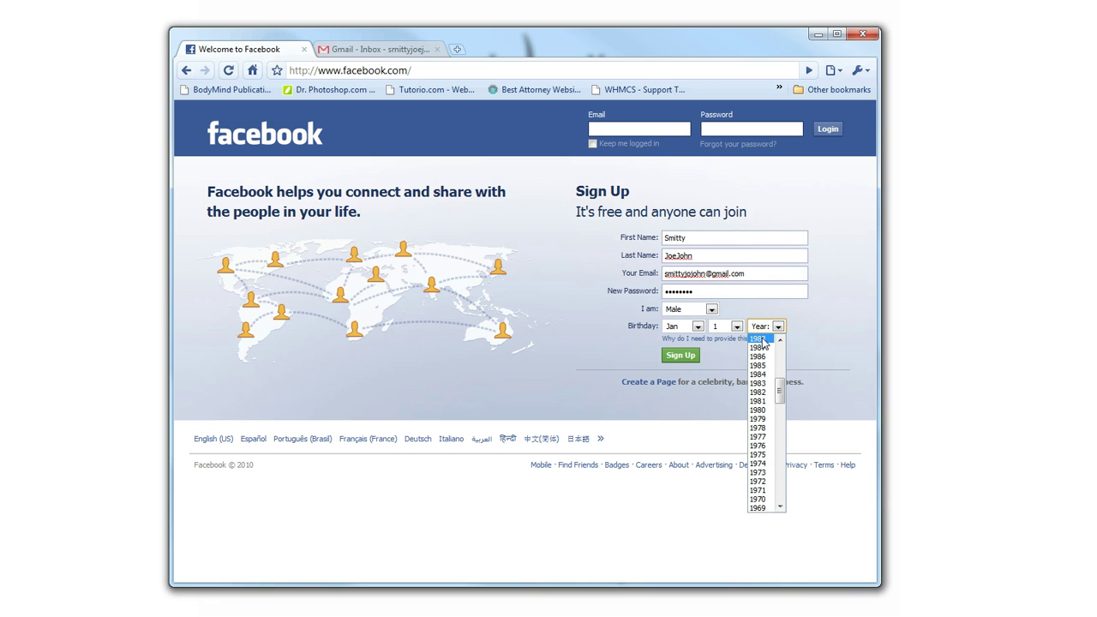
pyautogui.click(760, 338)
pyautogui.click(686, 355)
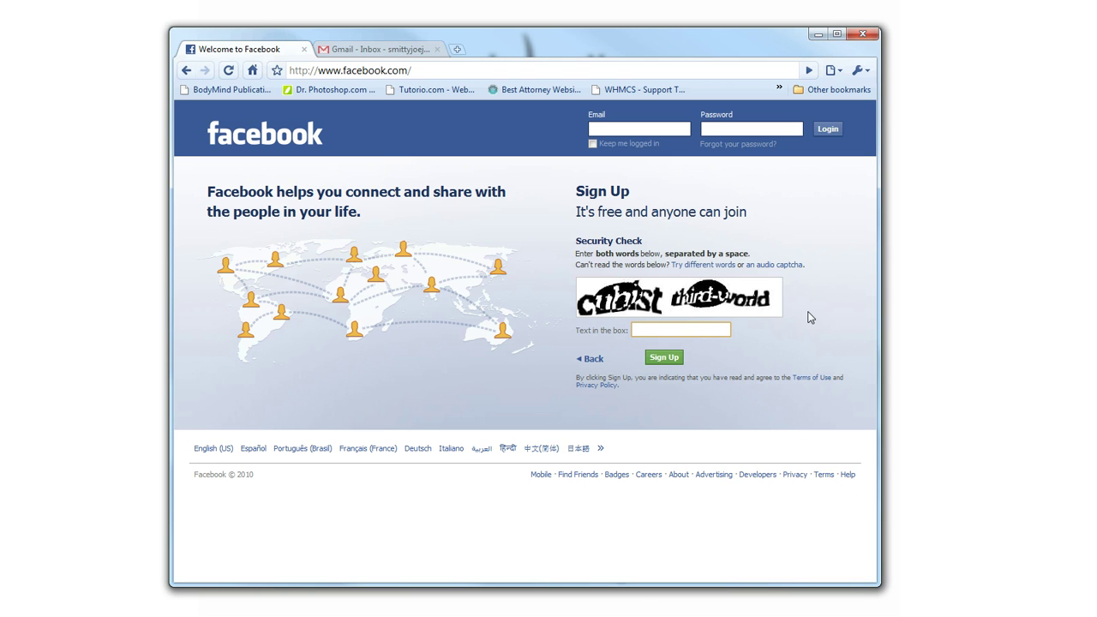
# Answer the security check with 'cubist third-world', correcting a typo
pyautogui.write('cubist third-w')
pyautogui.press('BackSpace')
pyautogui.press('BackSpace')
pyautogui.write('-world')
# Submit the captcha answer, then refresh the Gmail inbox for new mail
pyautogui.click(665, 358)
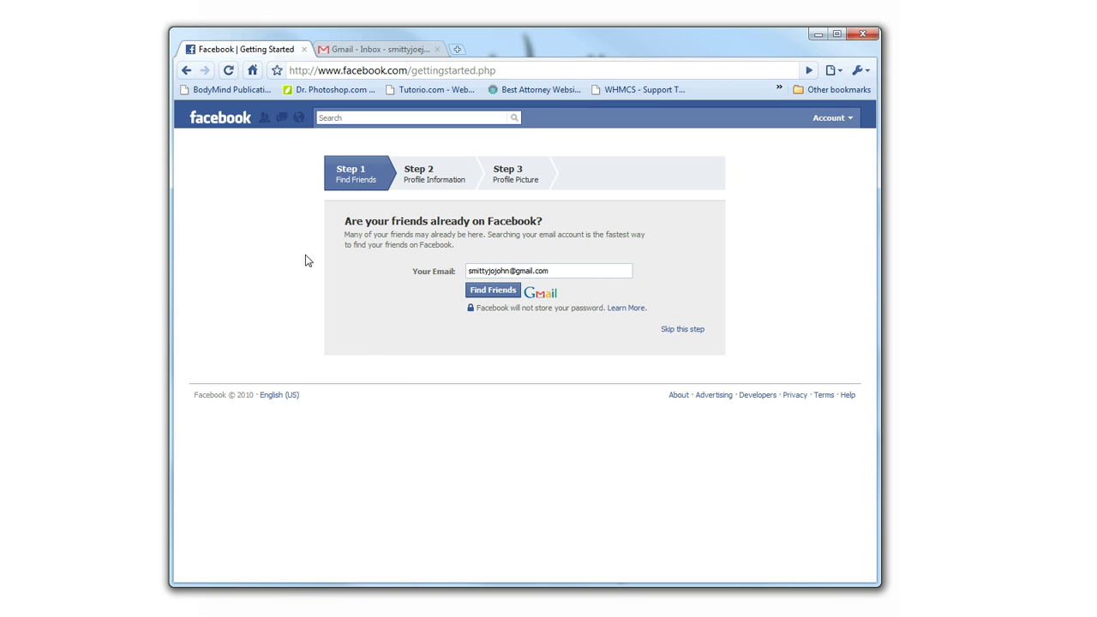
pyautogui.click(377, 49)
pyautogui.click(216, 198)
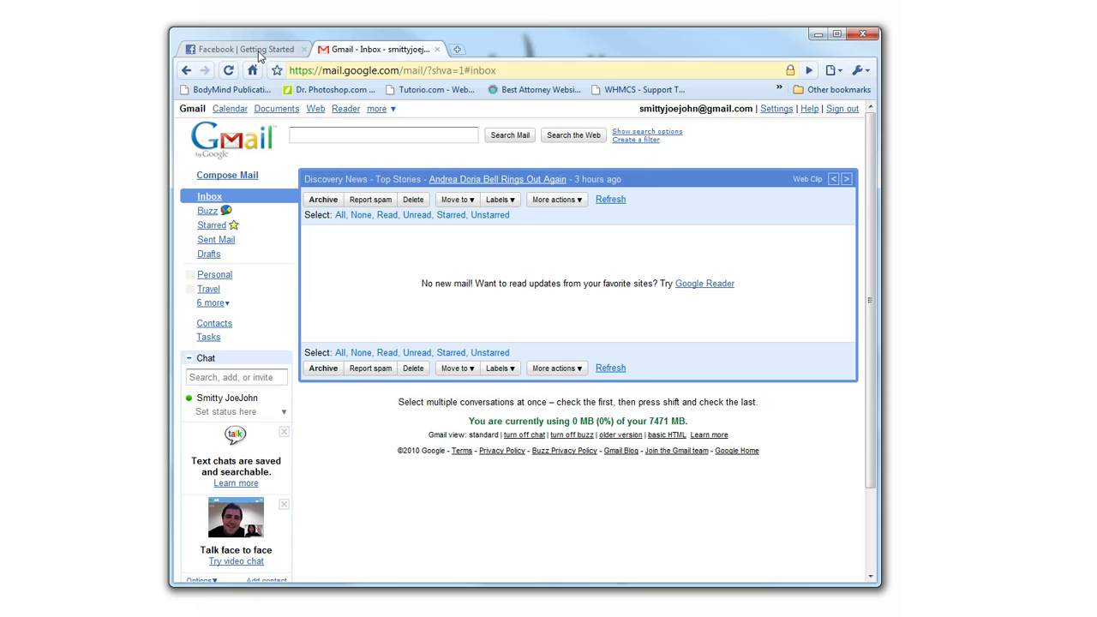
# Switch back to the Facebook Getting Started tab
pyautogui.click(258, 50)
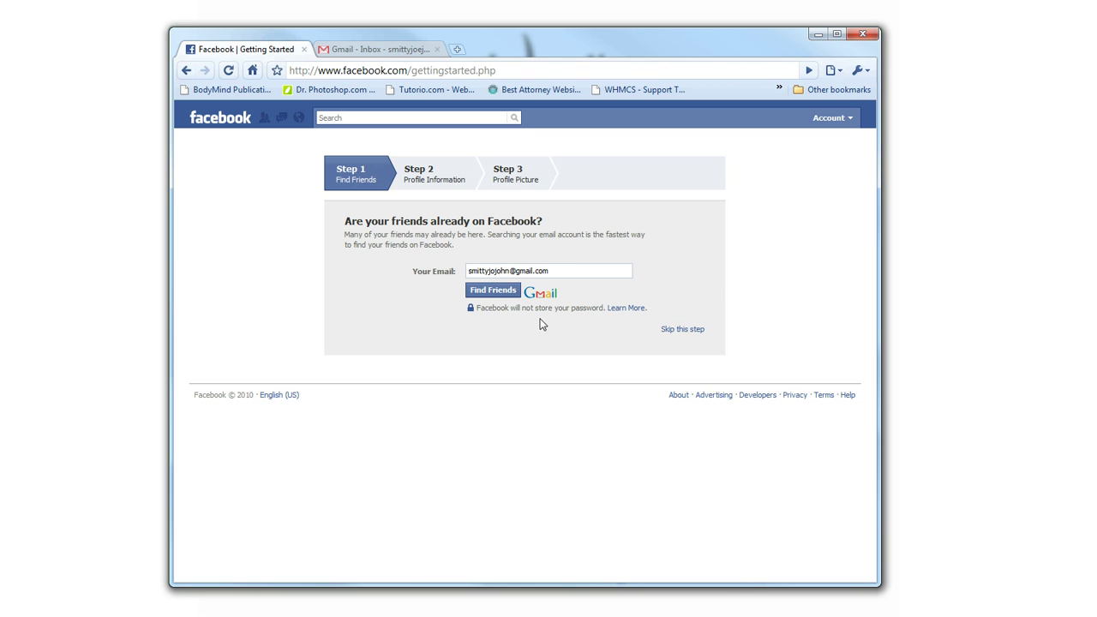
# Skip Step 1, Find Friends
pyautogui.click(693, 333)
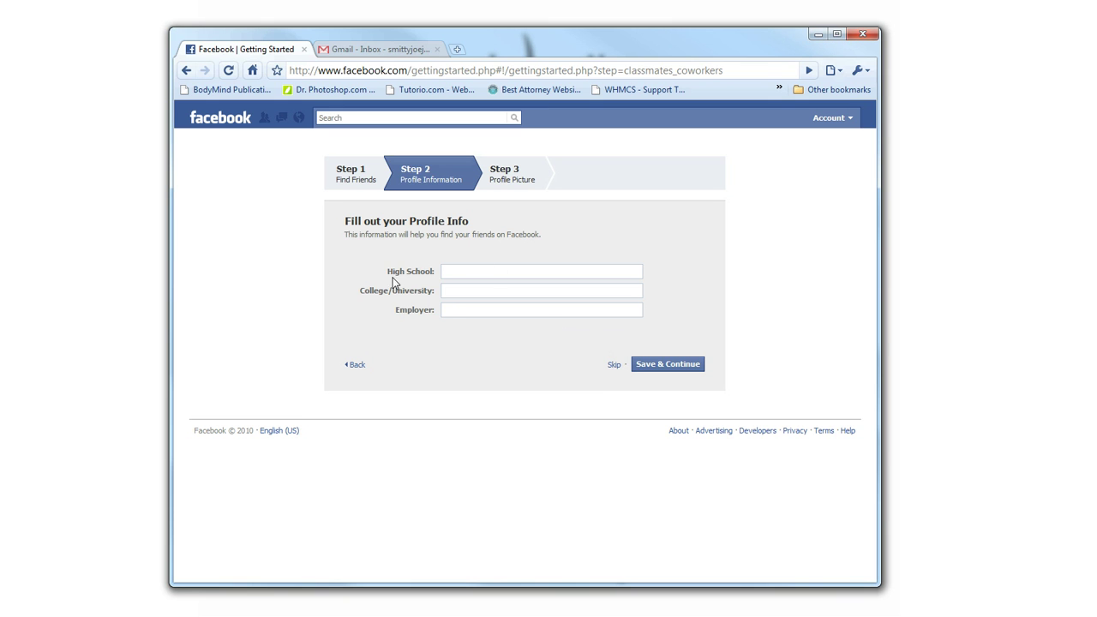
# Skip both the Profile Information and Profile Picture steps of Getting Started
pyautogui.click(614, 366)
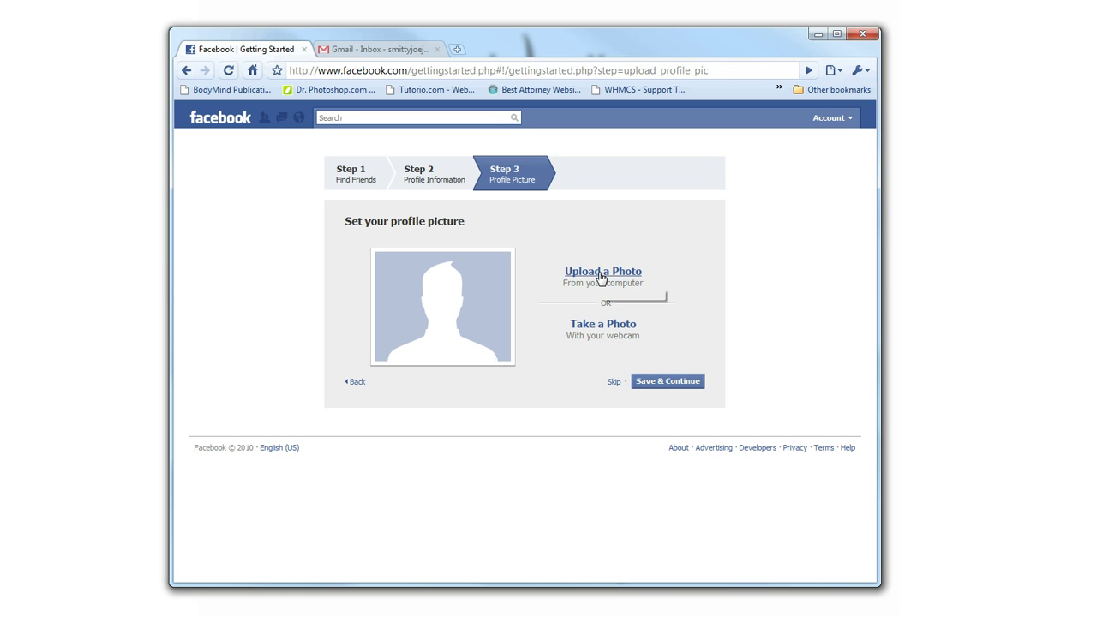
pyautogui.click(614, 382)
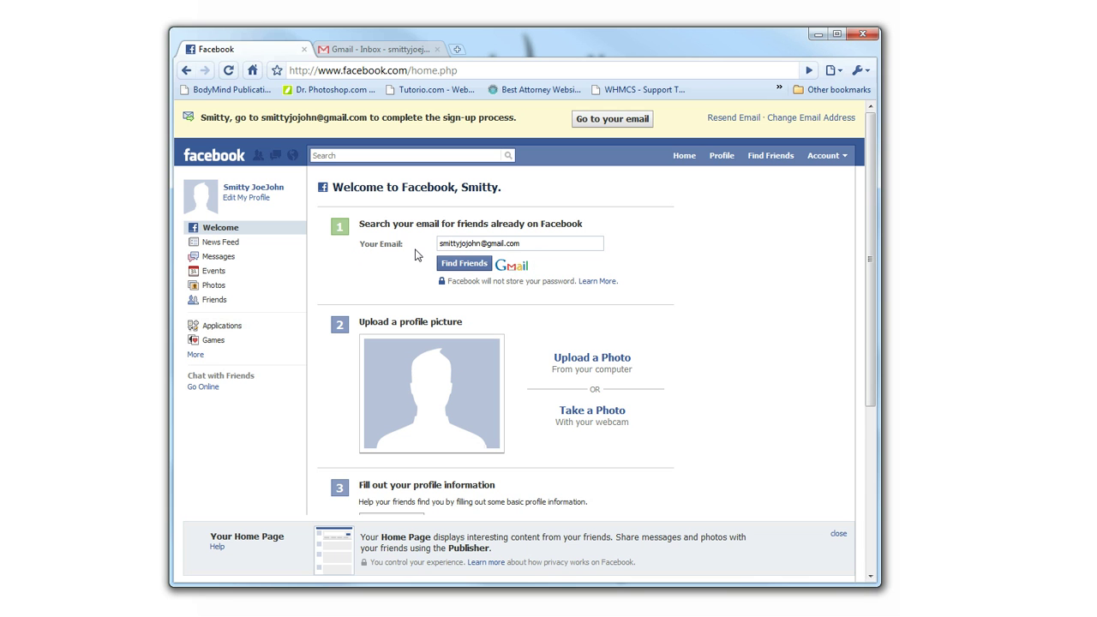
# Scroll down the Welcome page to view the setup sections, then back up
pyautogui.scroll(-4, 656, 307)
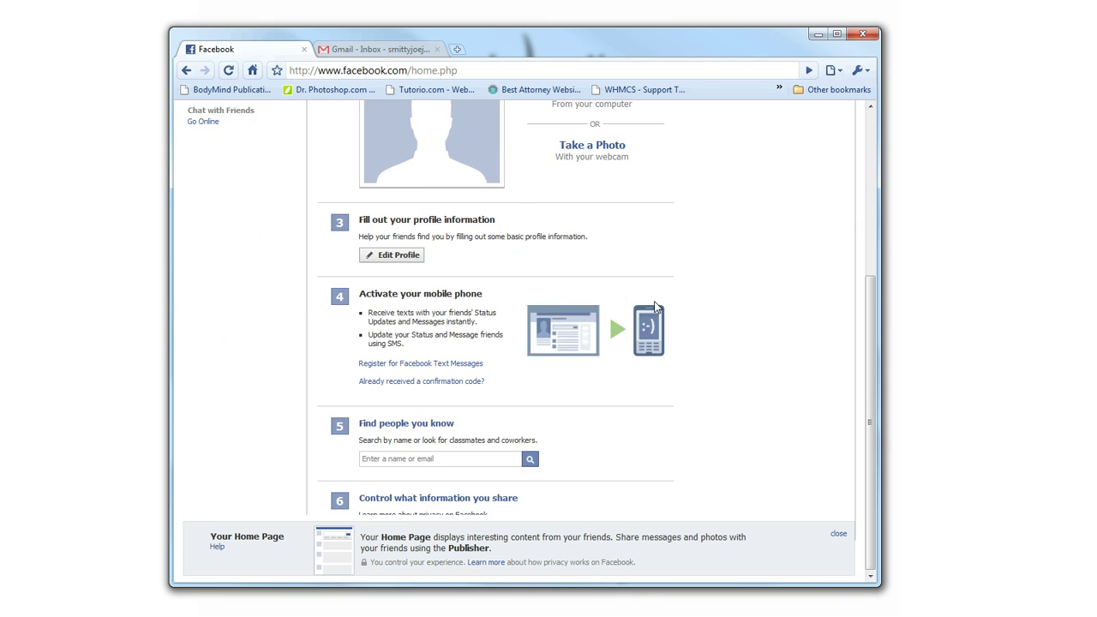
pyautogui.scroll(1, 656, 307)
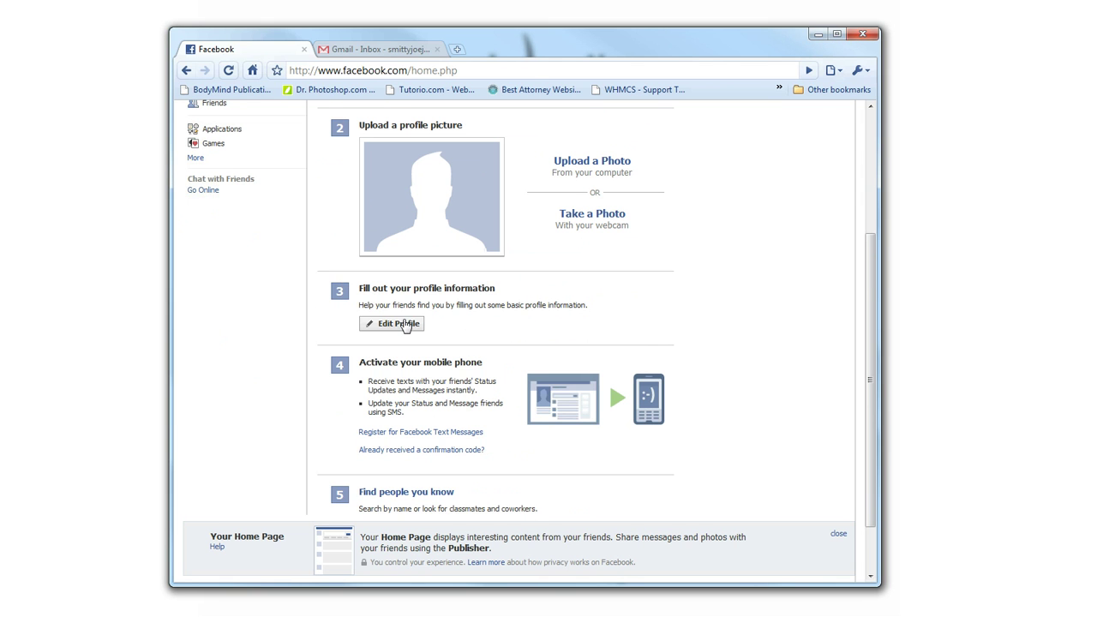
# Open Edit Profile and scroll through Basic Information (Male, Jan 1, 1988) and back up
pyautogui.click(403, 327)
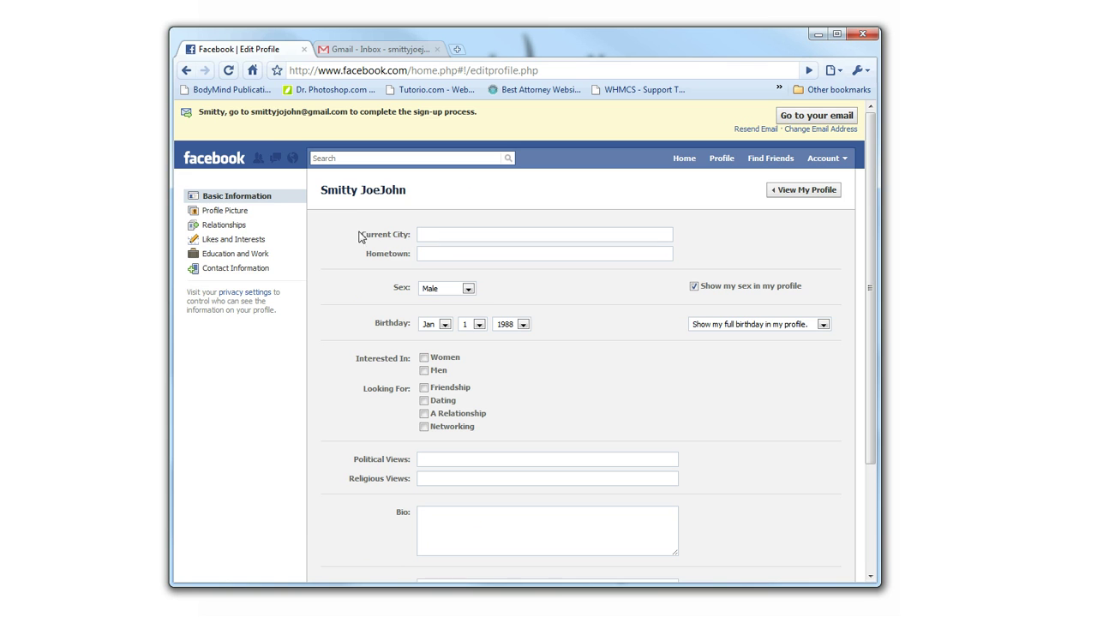
pyautogui.scroll(-3, 376, 254)
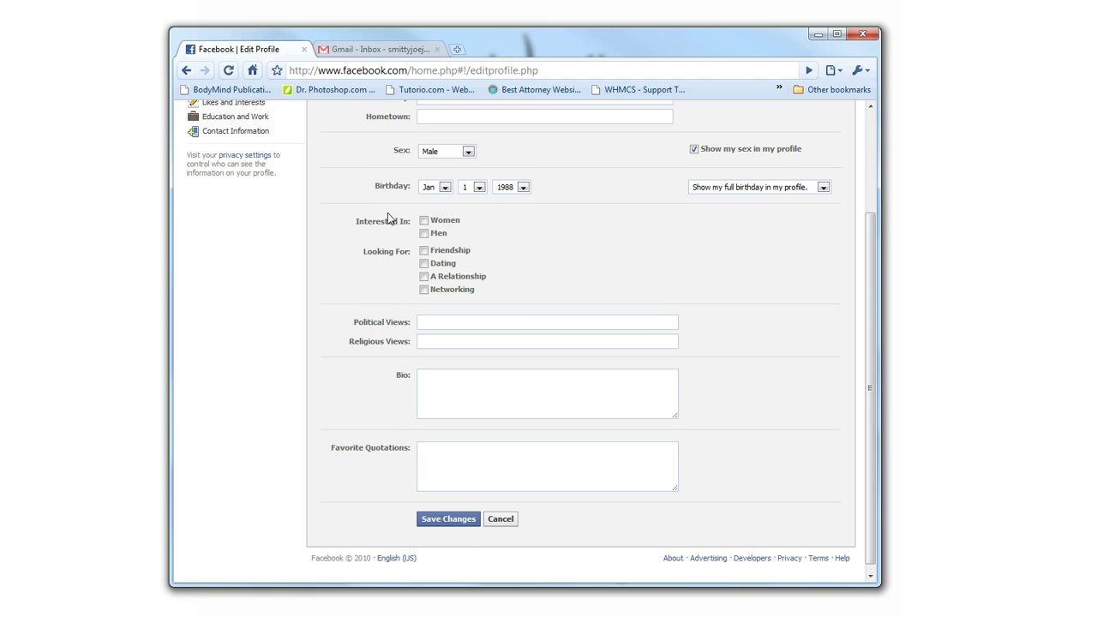
pyautogui.scroll(-1, 357, 312)
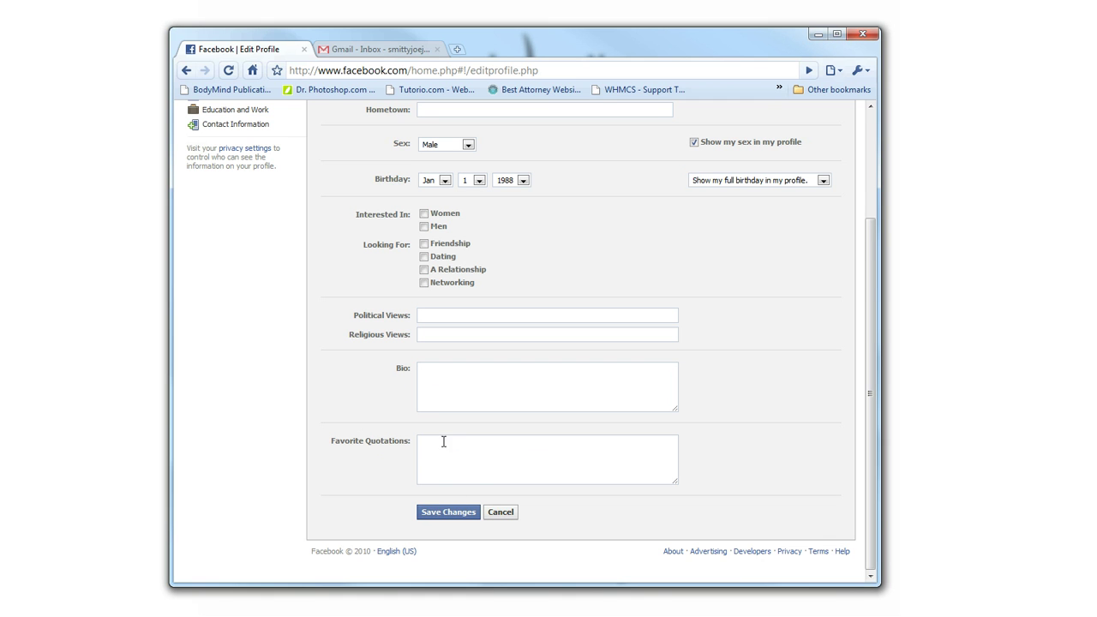
pyautogui.scroll(3, 327, 405)
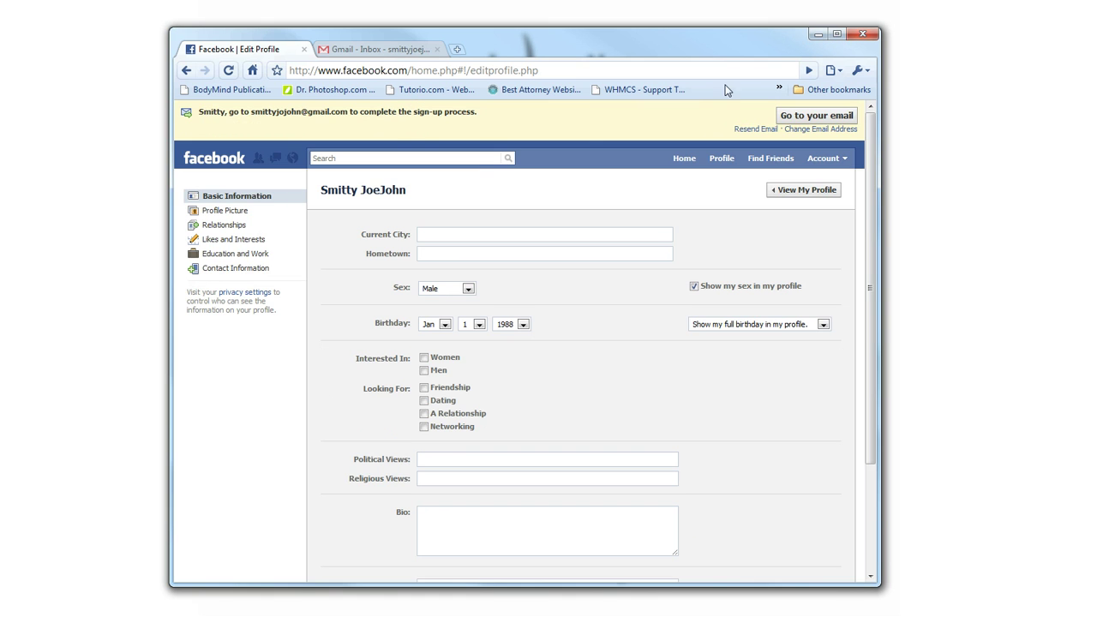
# View the profile page, then return to the Welcome home page
pyautogui.click(804, 197)
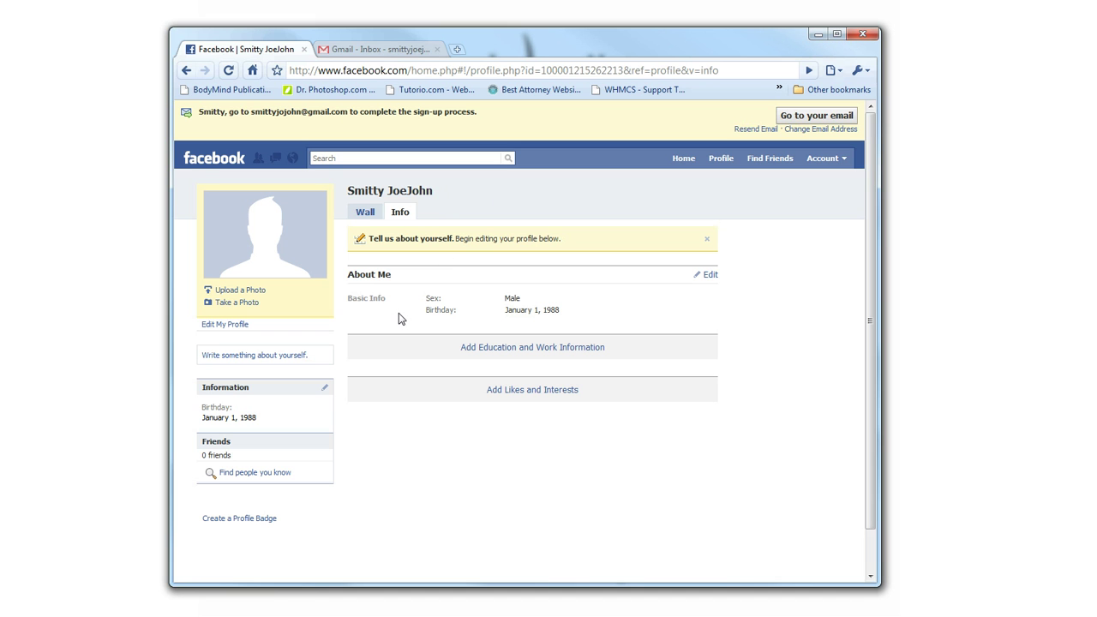
pyautogui.click(198, 162)
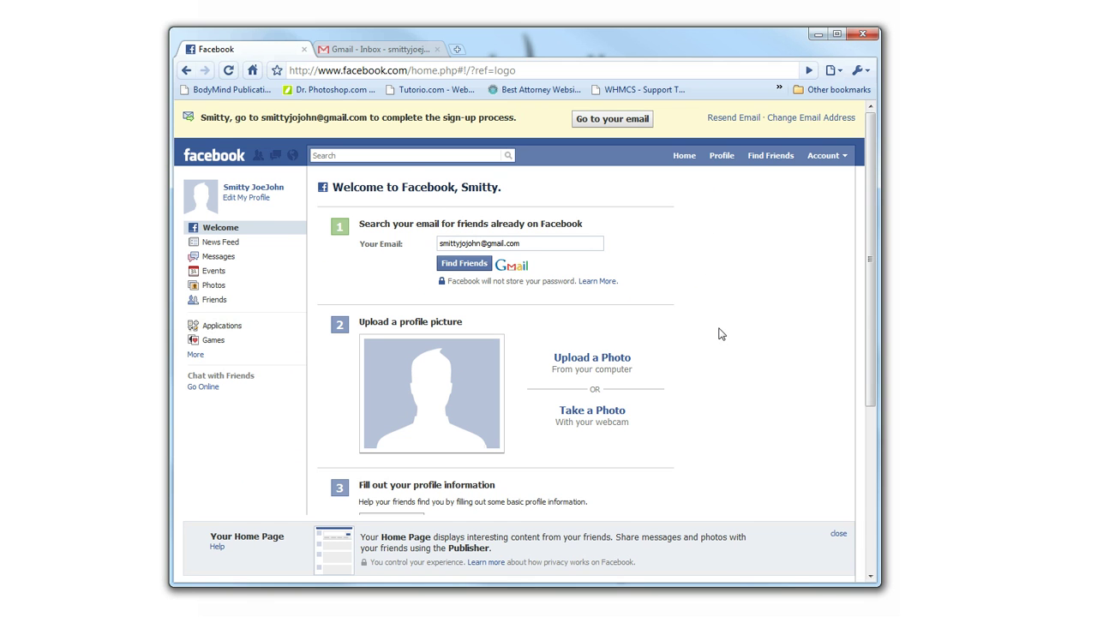
# Scroll down and back up through the Welcome page's setup sections, then close the browser window
pyautogui.scroll(-1, 720, 333)
pyautogui.scroll(-3, 720, 334)
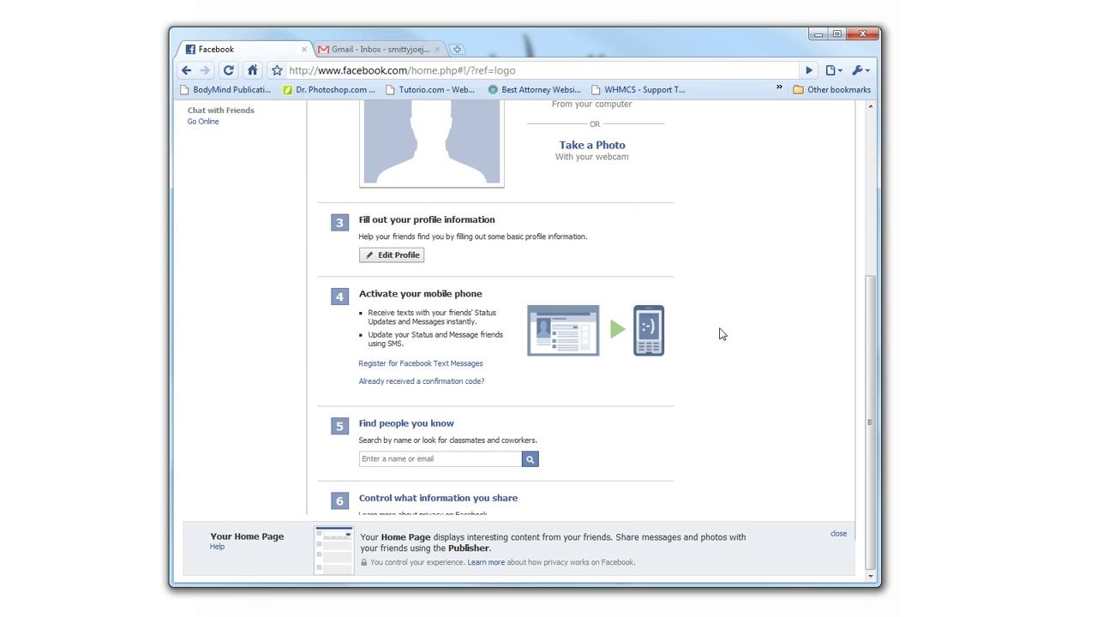
pyautogui.scroll(4, 720, 332)
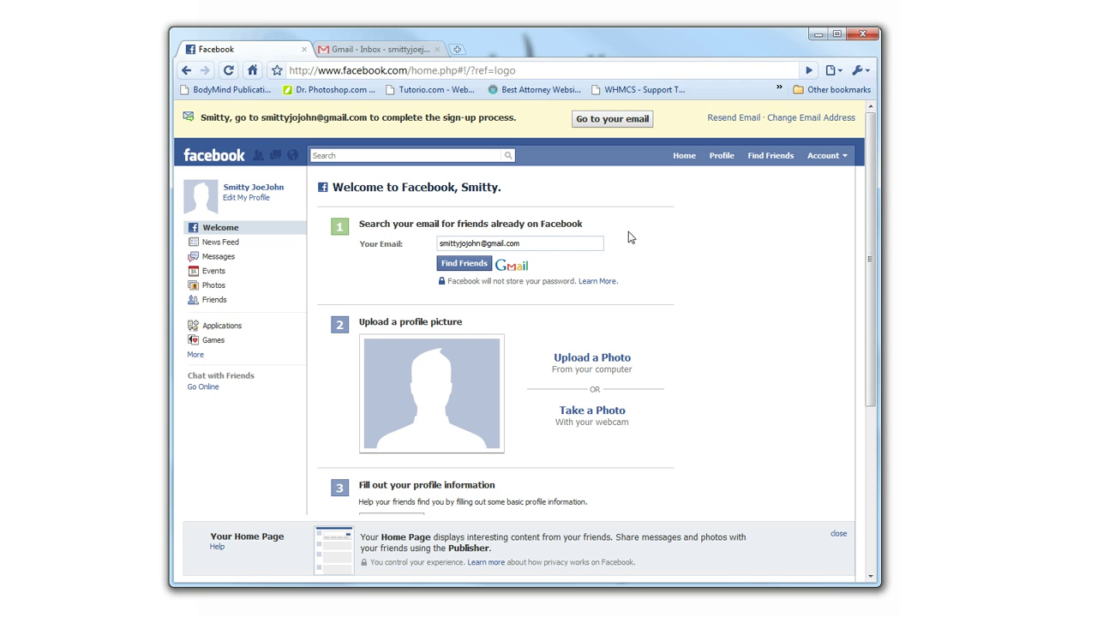
pyautogui.click(867, 36)
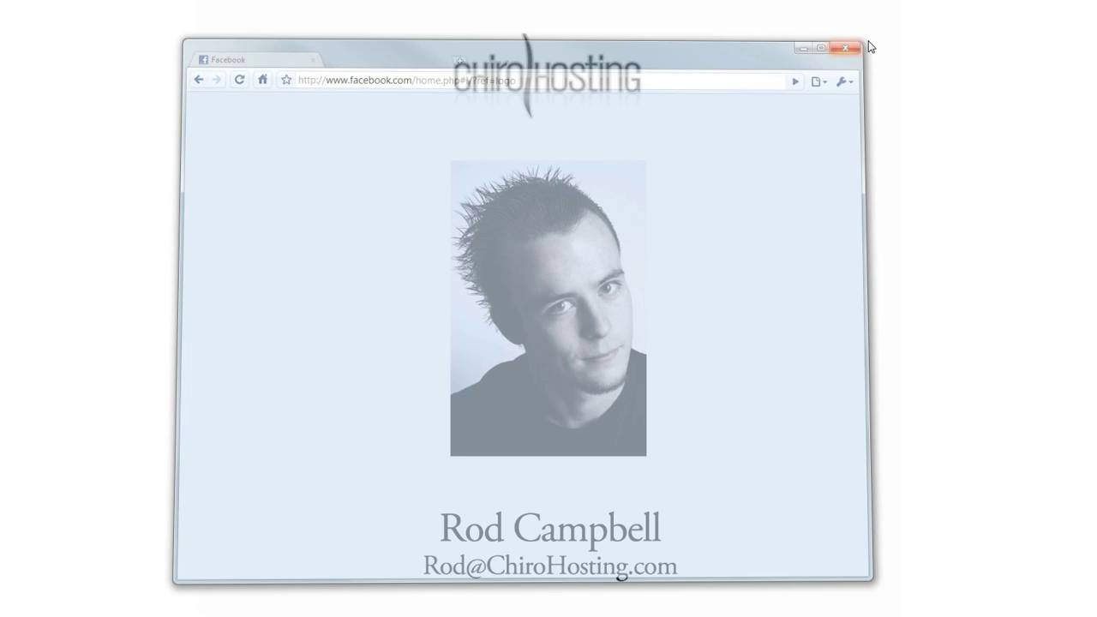